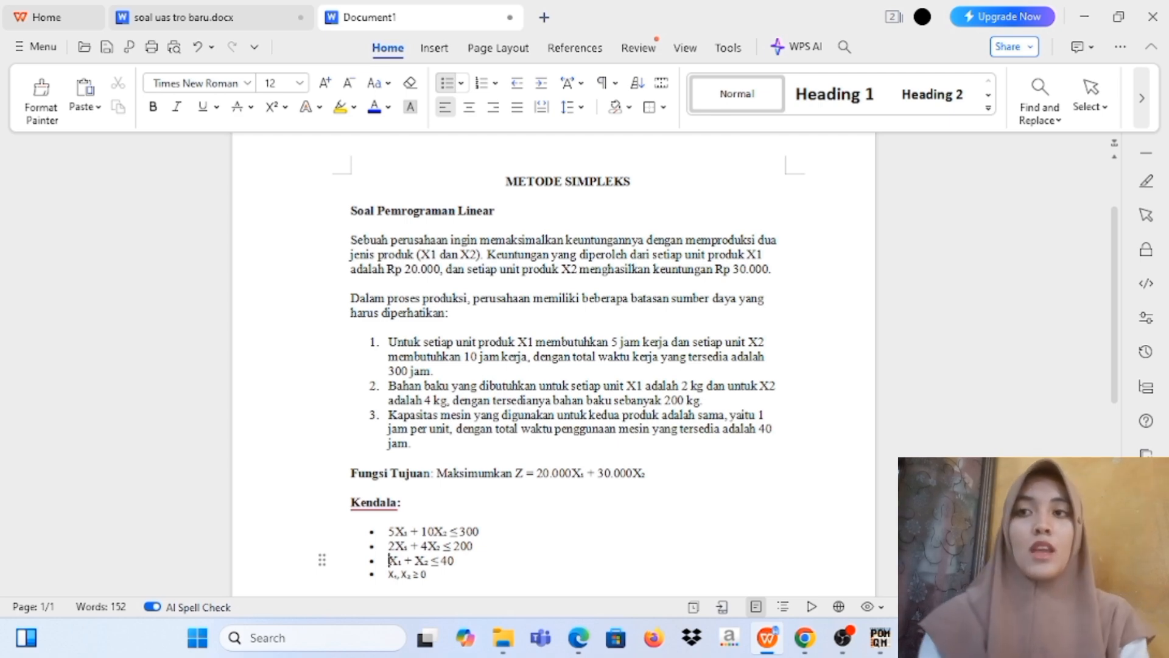
Switch to QM for Windows and create the maximizing Linear Programming data set with 3 constraints and 2 variables
scroll(553, 365, down, 1)
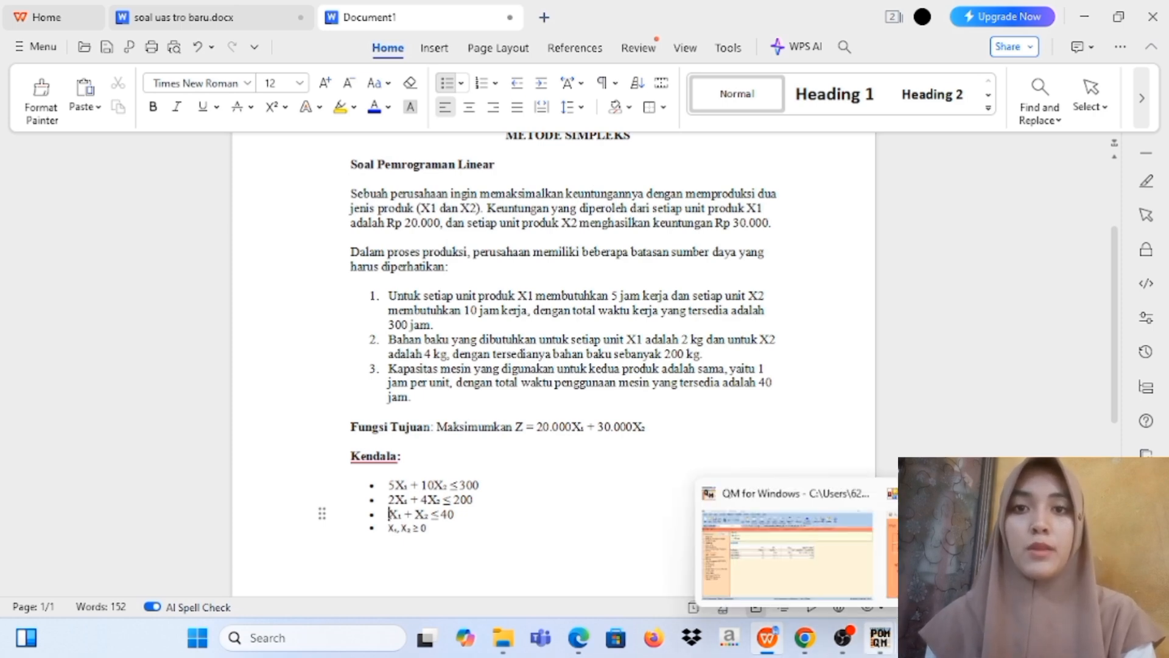
click(880, 638)
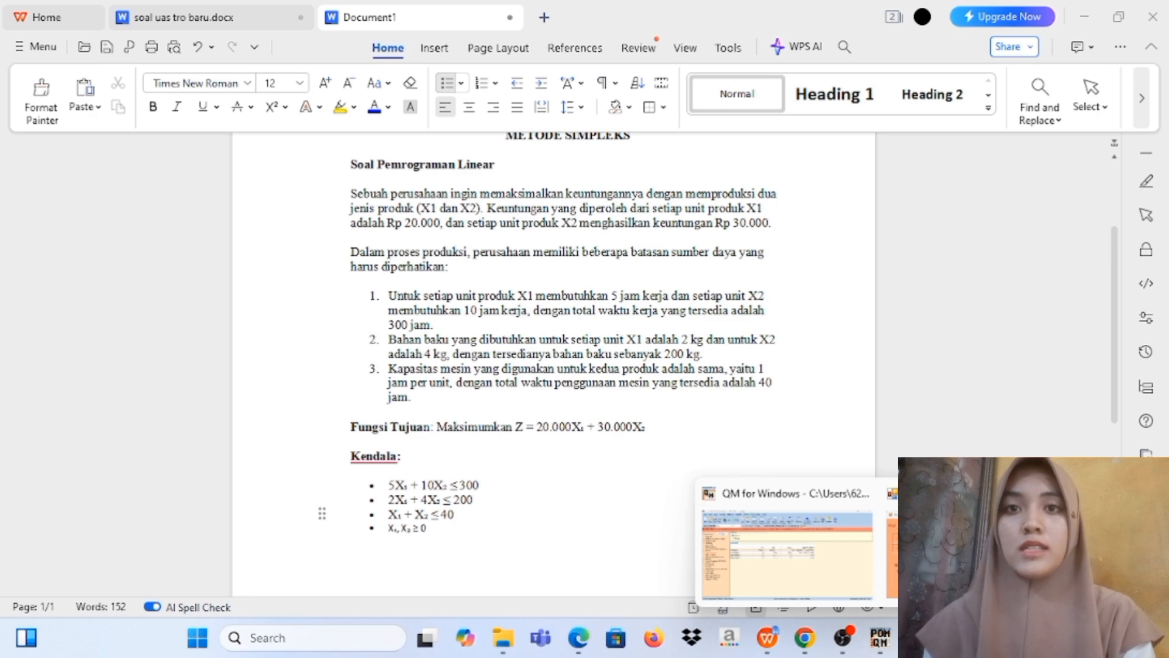
click(973, 554)
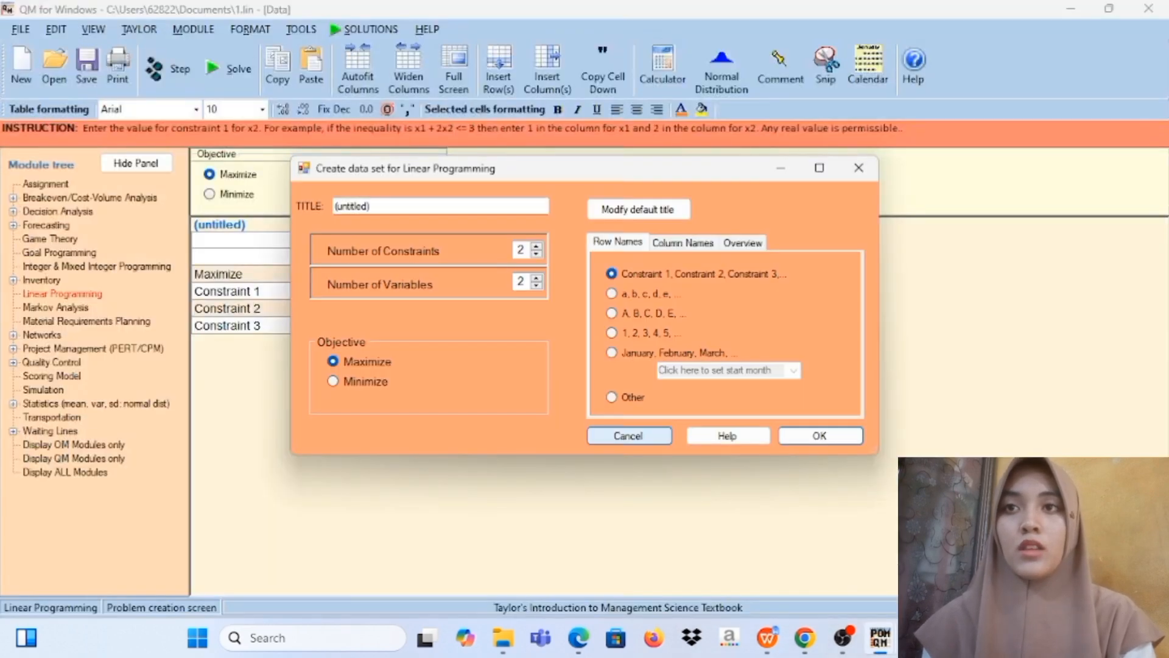
click(525, 250)
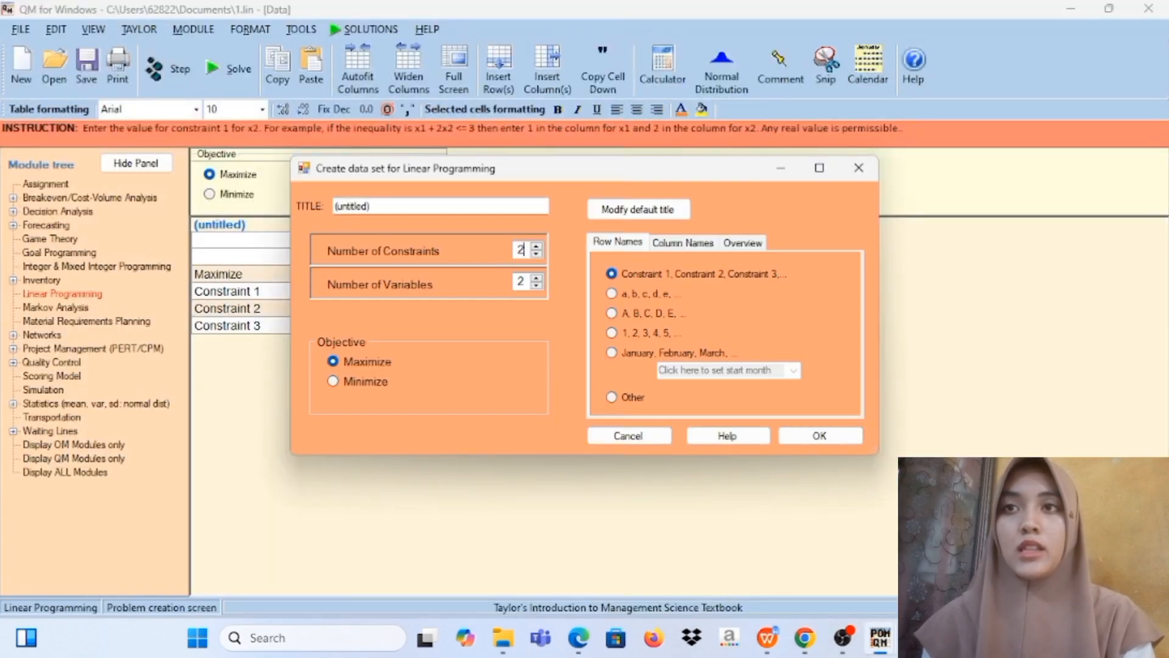
drag(525, 250, 516, 250)
text(3)
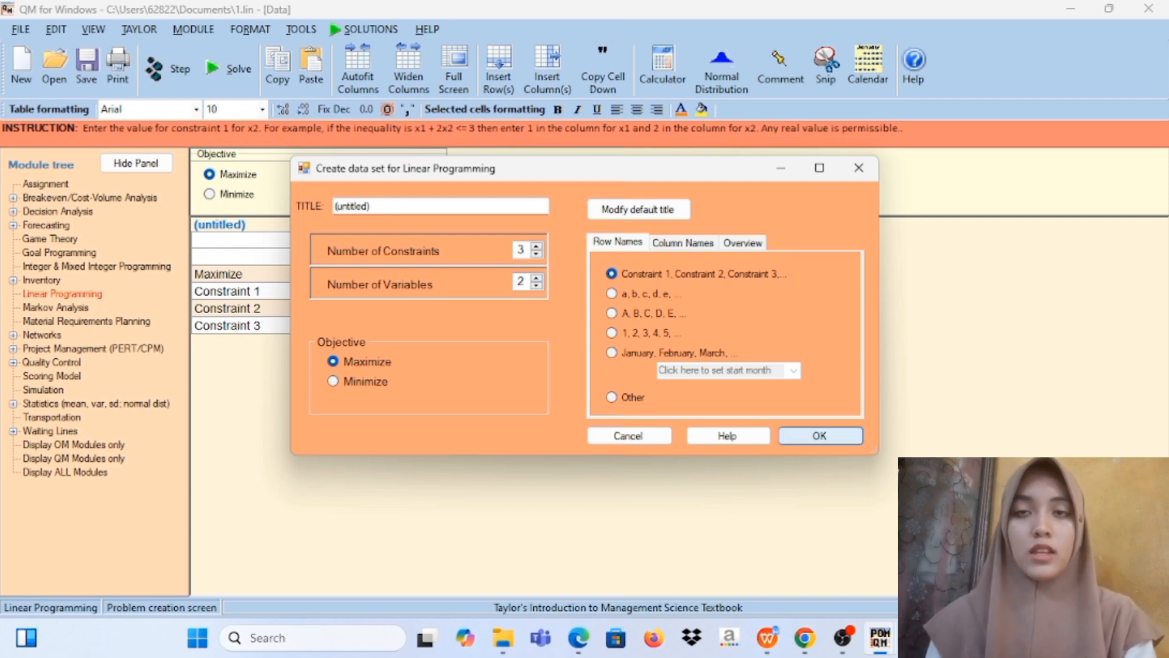
click(820, 436)
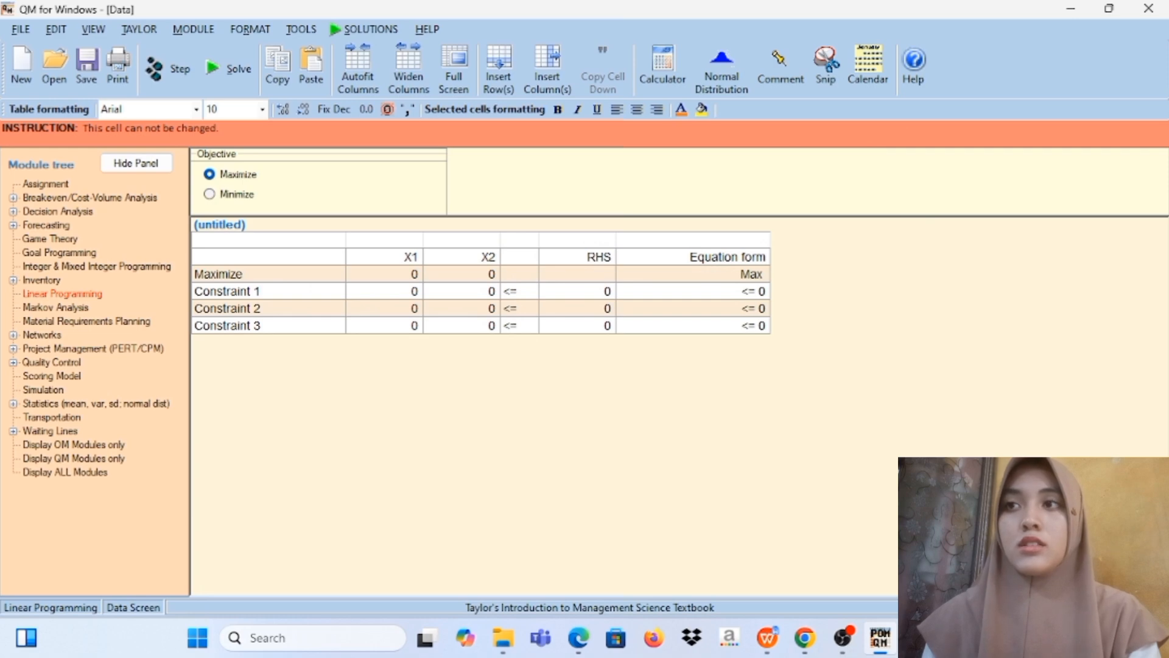
Enter the objective function coefficients in the Maximize row: 20000 for X1 and 30000 for X2
click(385, 274)
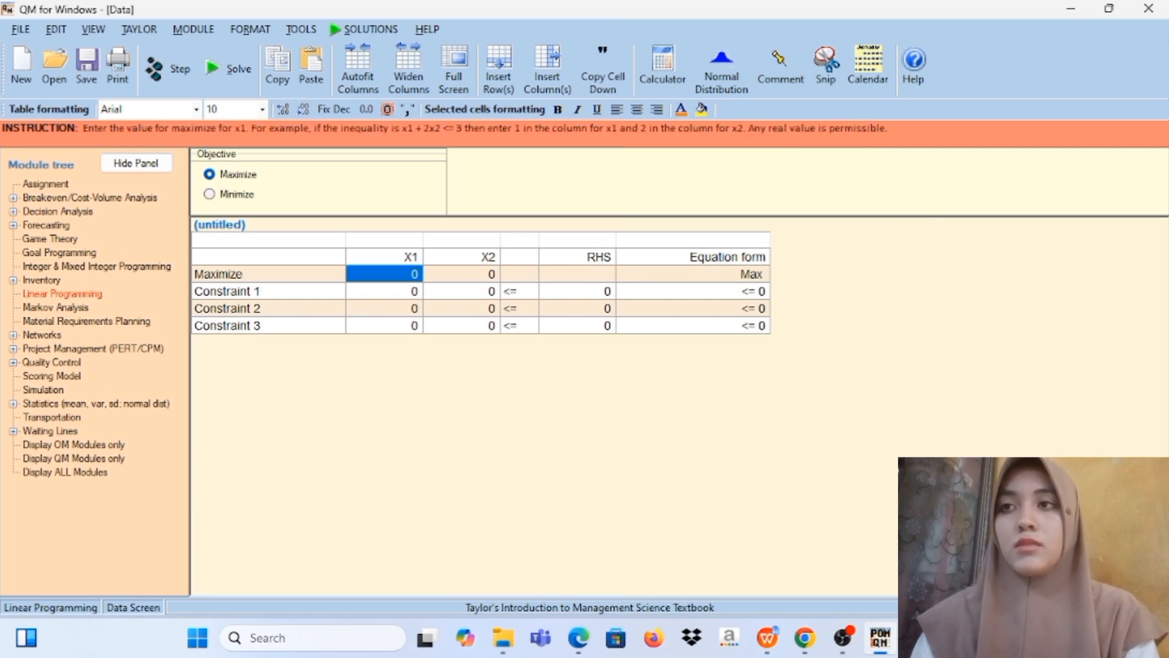
text(20000)
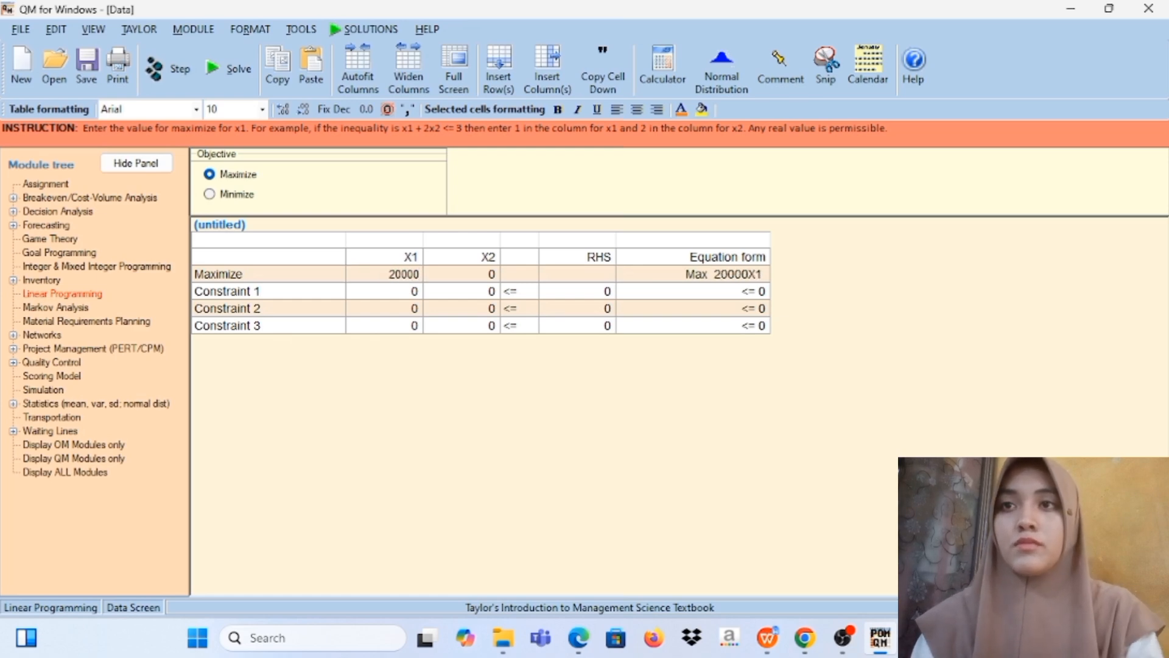
right_click(493, 273)
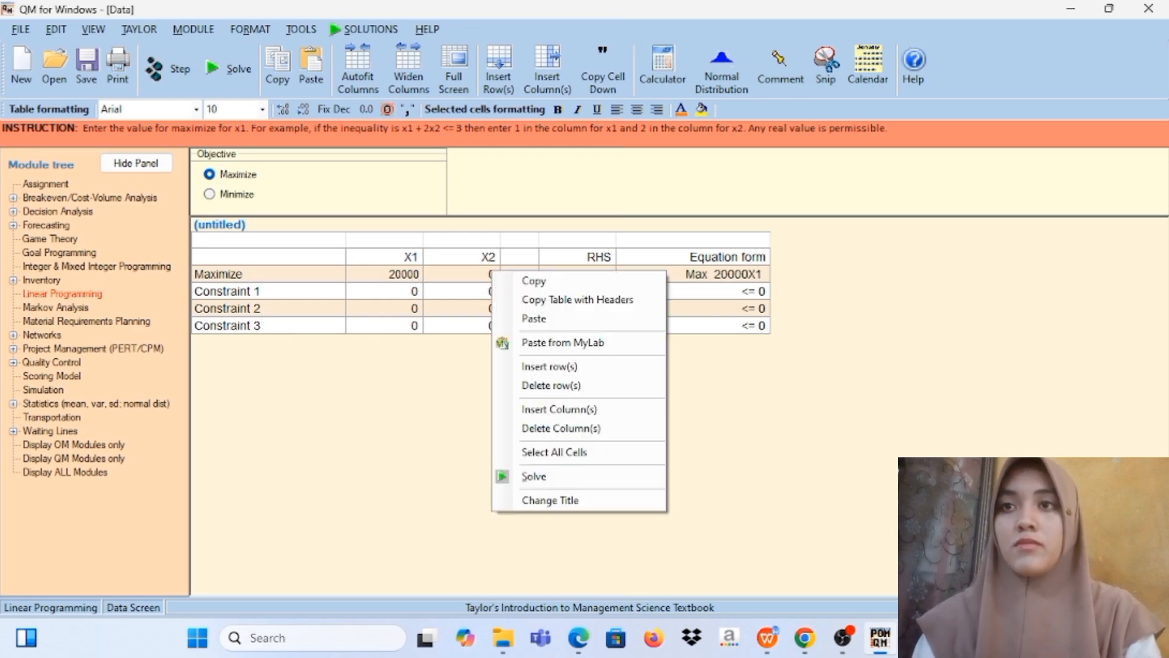
click(492, 273)
key(ctrl+a)
click(492, 274)
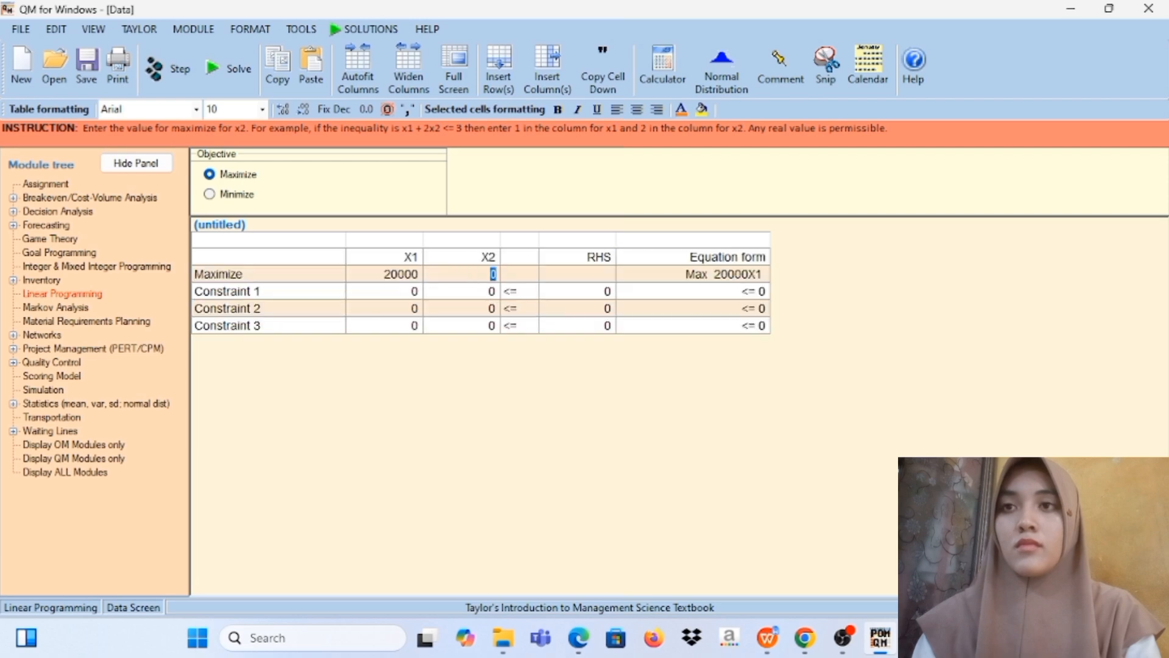
text(30000)
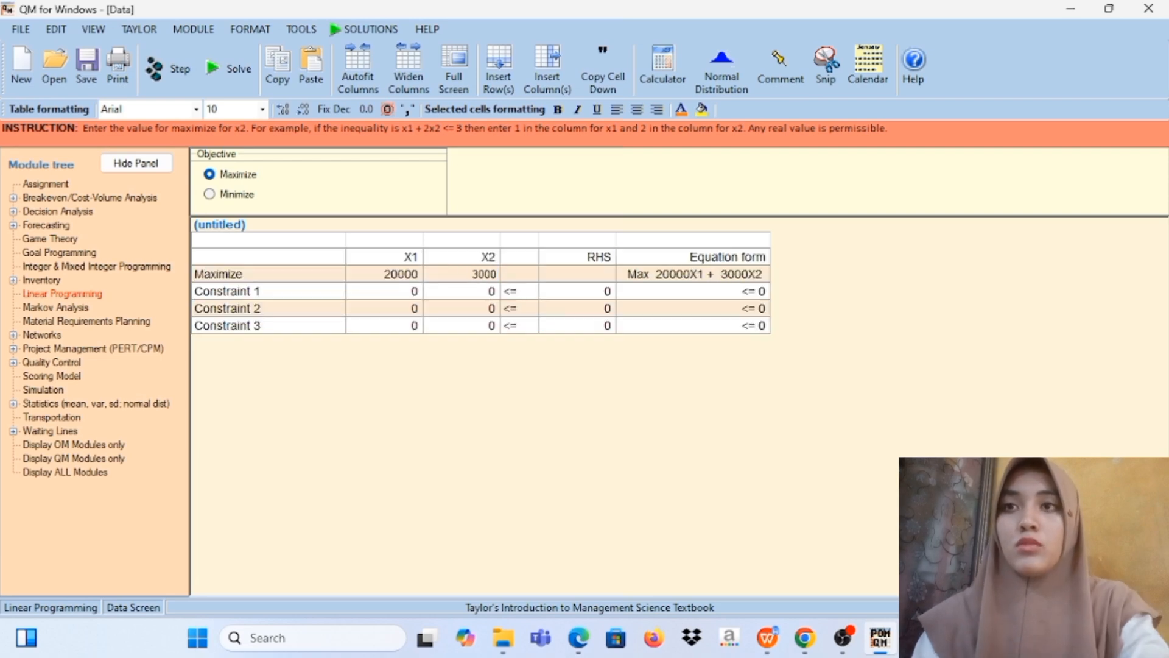
key(Return)
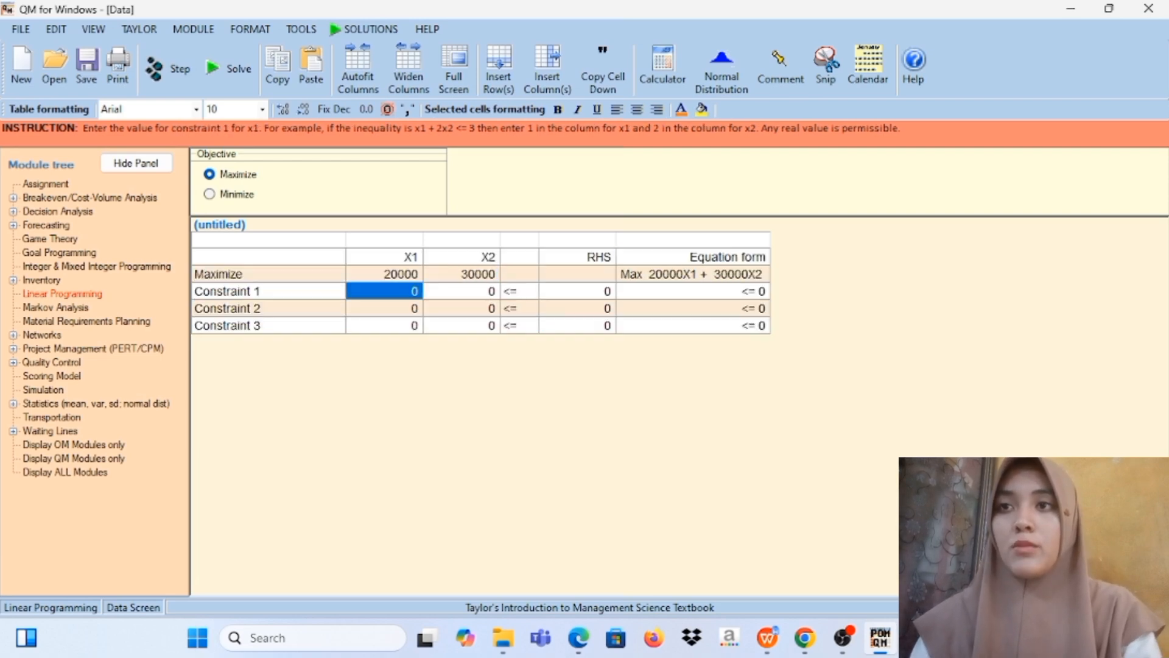
Check the problem in the WPS document and fill in Constraint 1 in QM for Windows with X1 5, X2 10 and RHS 300
click(767, 638)
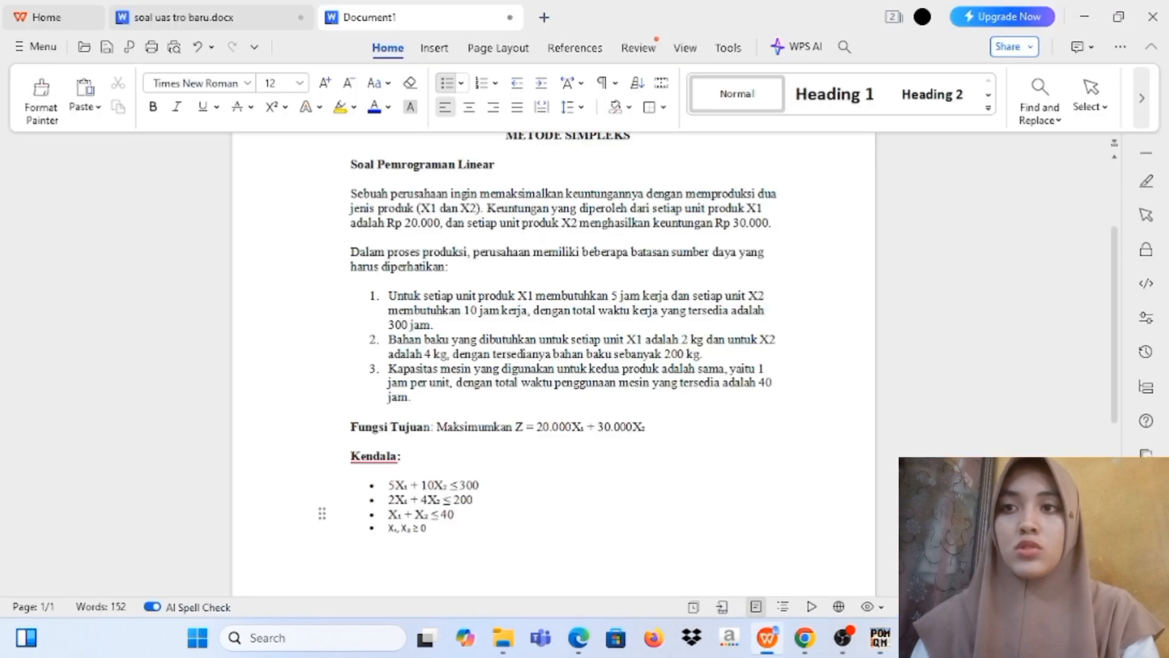
click(880, 638)
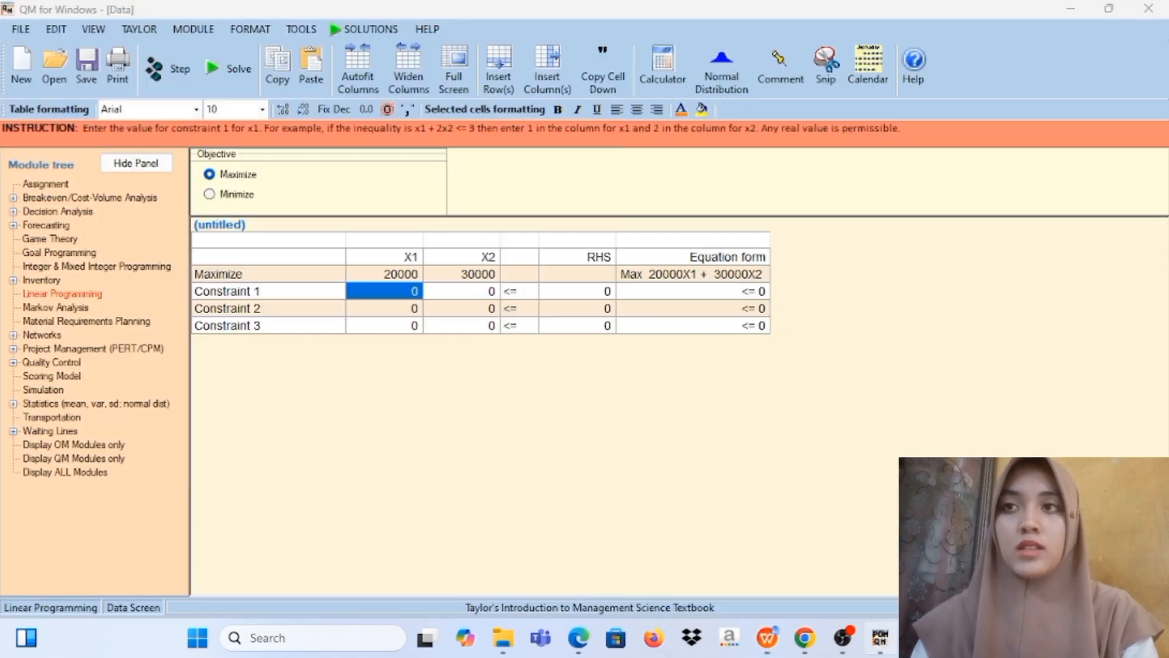
text(5)
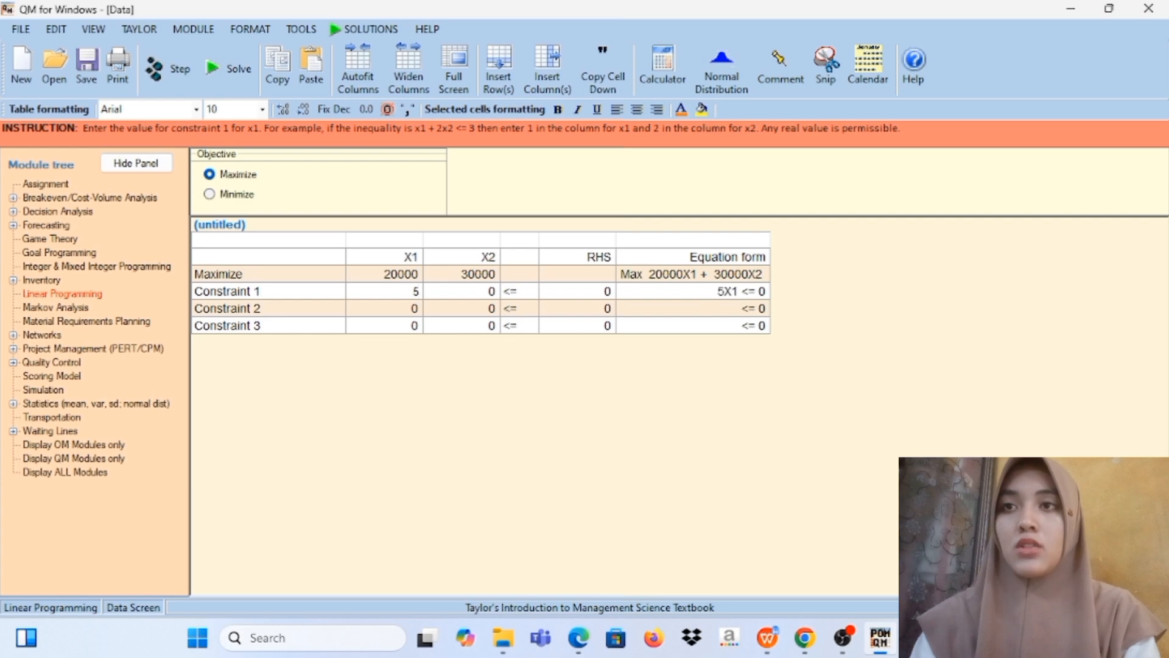
key(Tab)
text(10)
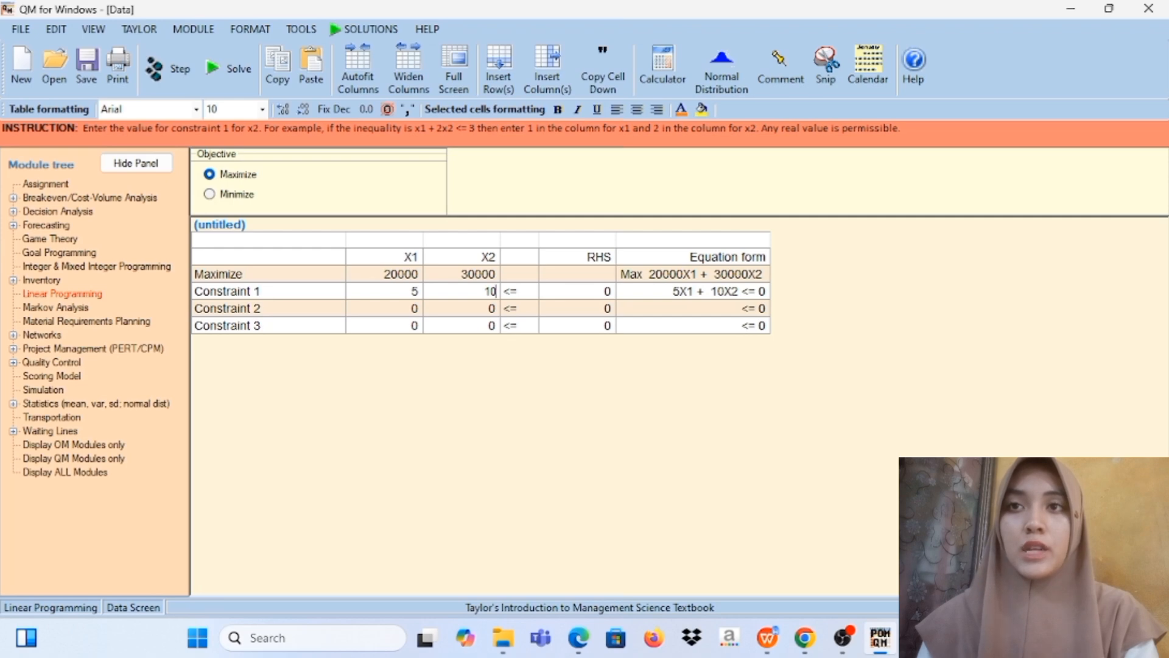
key(Tab)
key(Tab)
text(300)
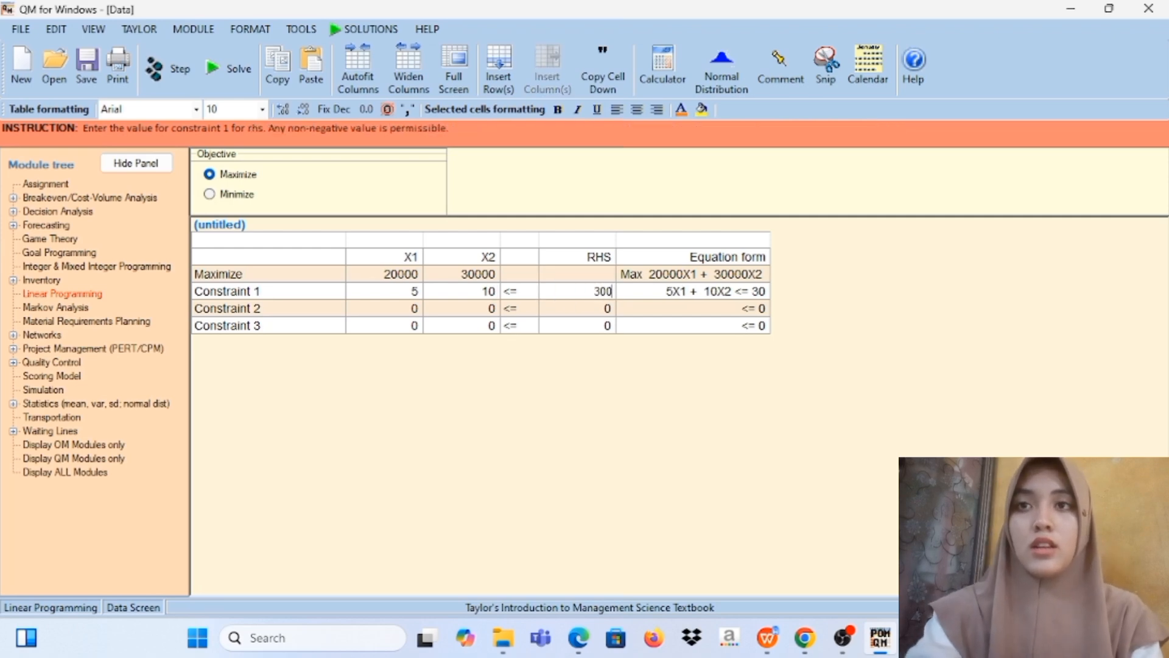
Consult the WPS document for the second constraint and fill in Constraint 2 in QM for Windows with X1 2, X2 4 and RHS 200
click(767, 637)
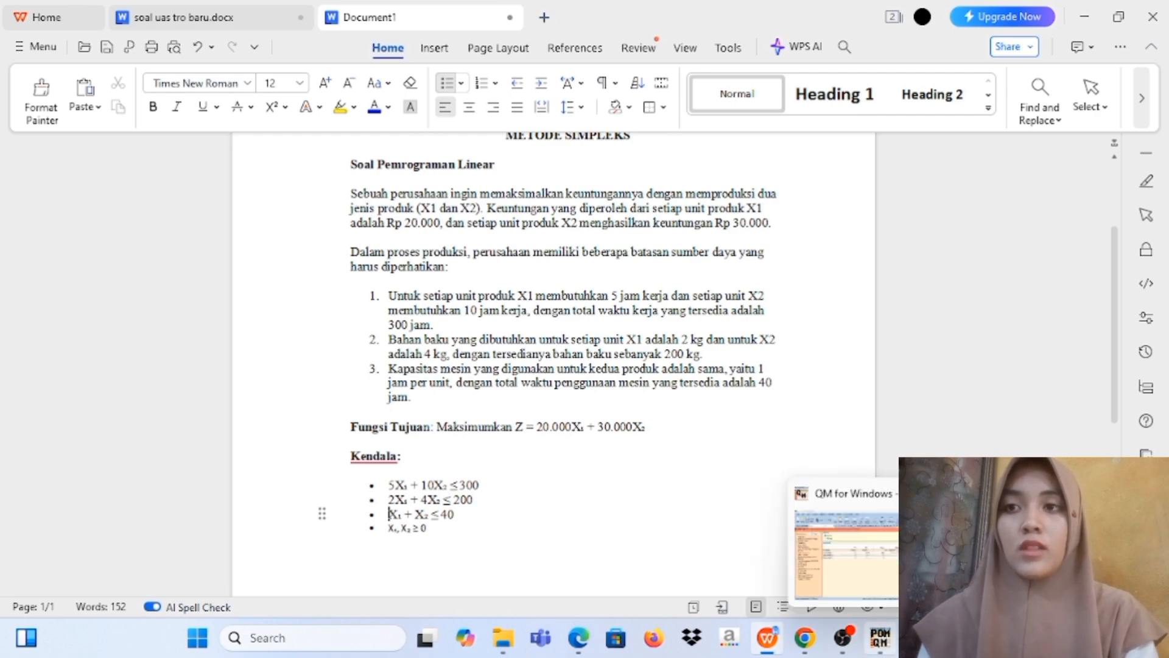
click(881, 637)
click(384, 308)
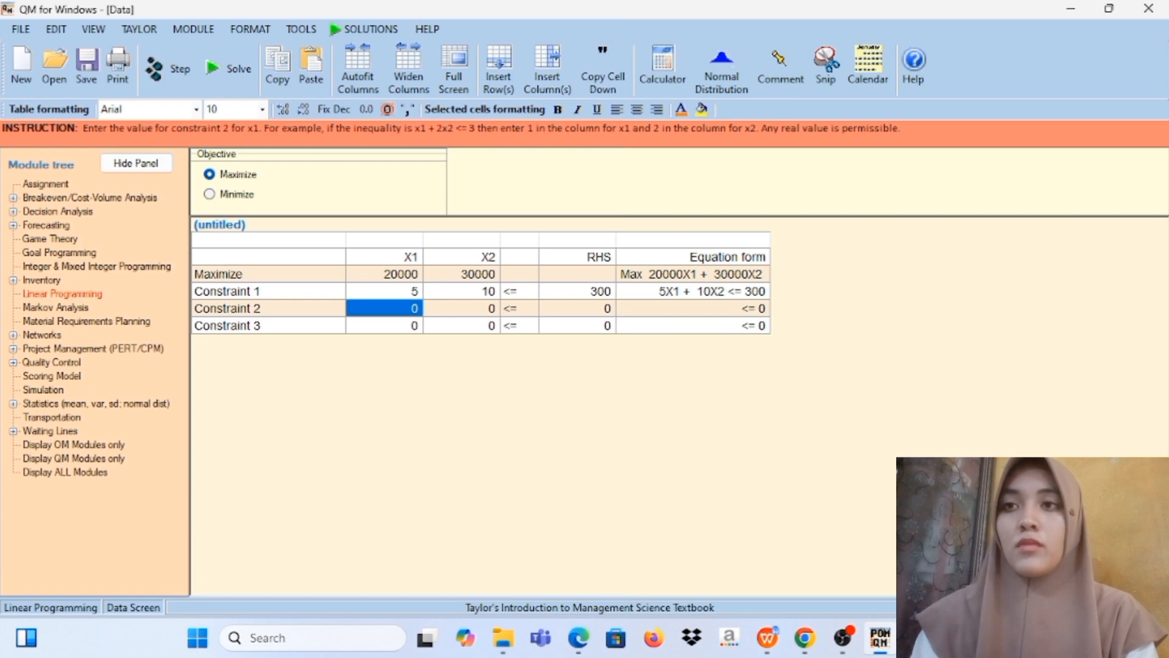
click(768, 638)
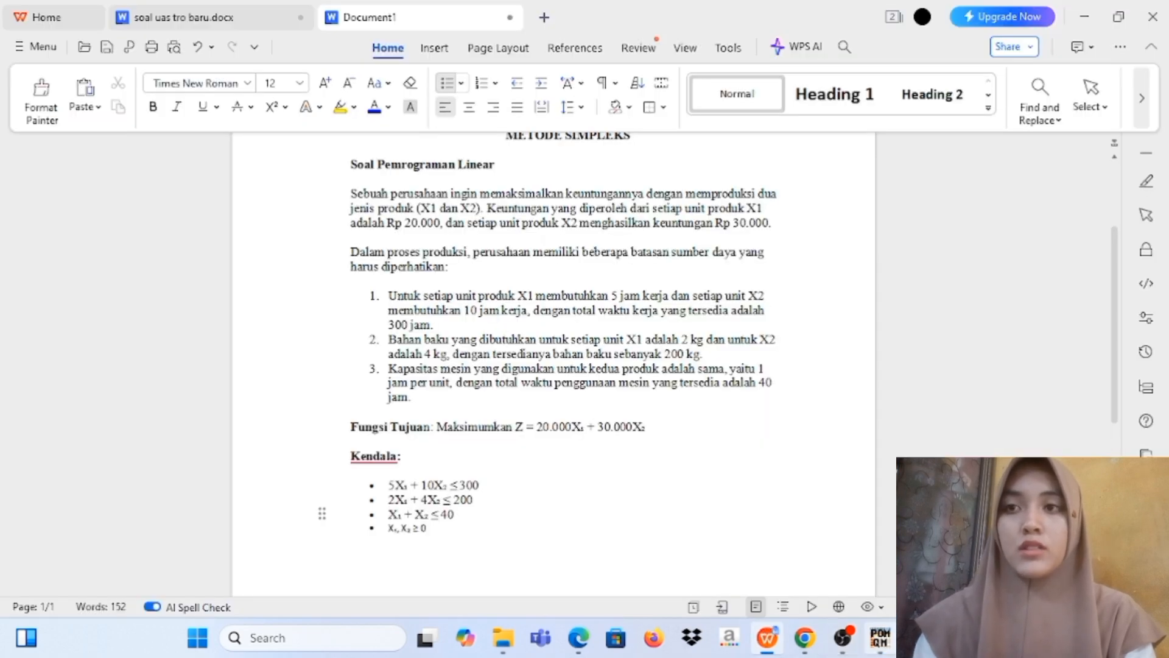
click(881, 638)
text(2)
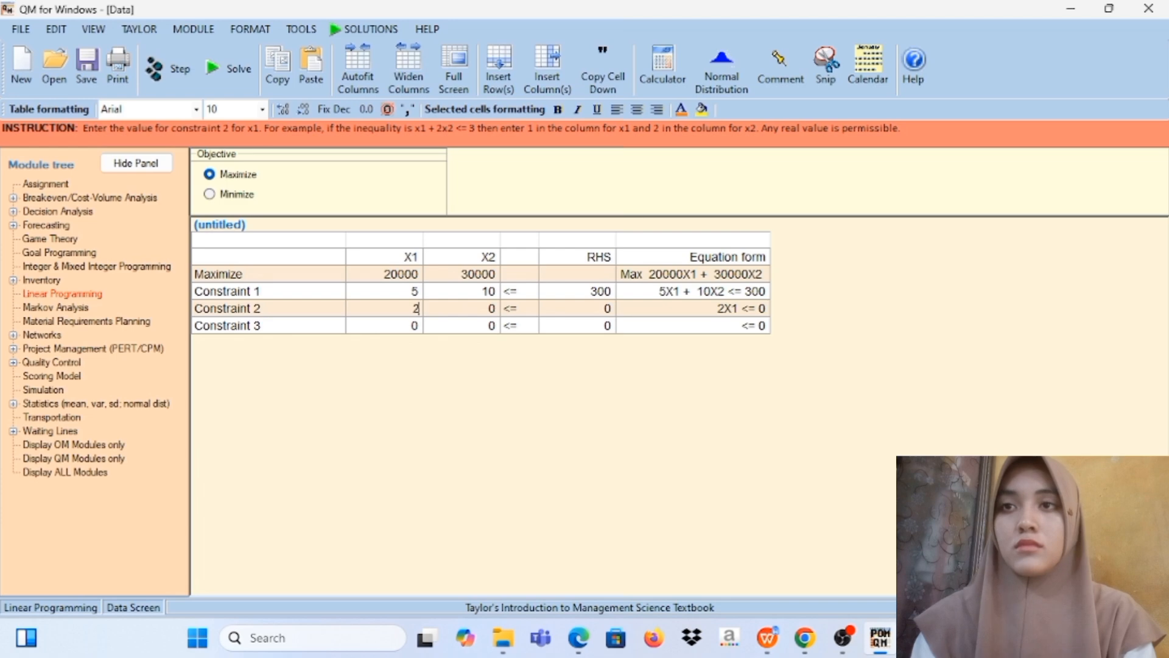
key(Tab)
text(4)
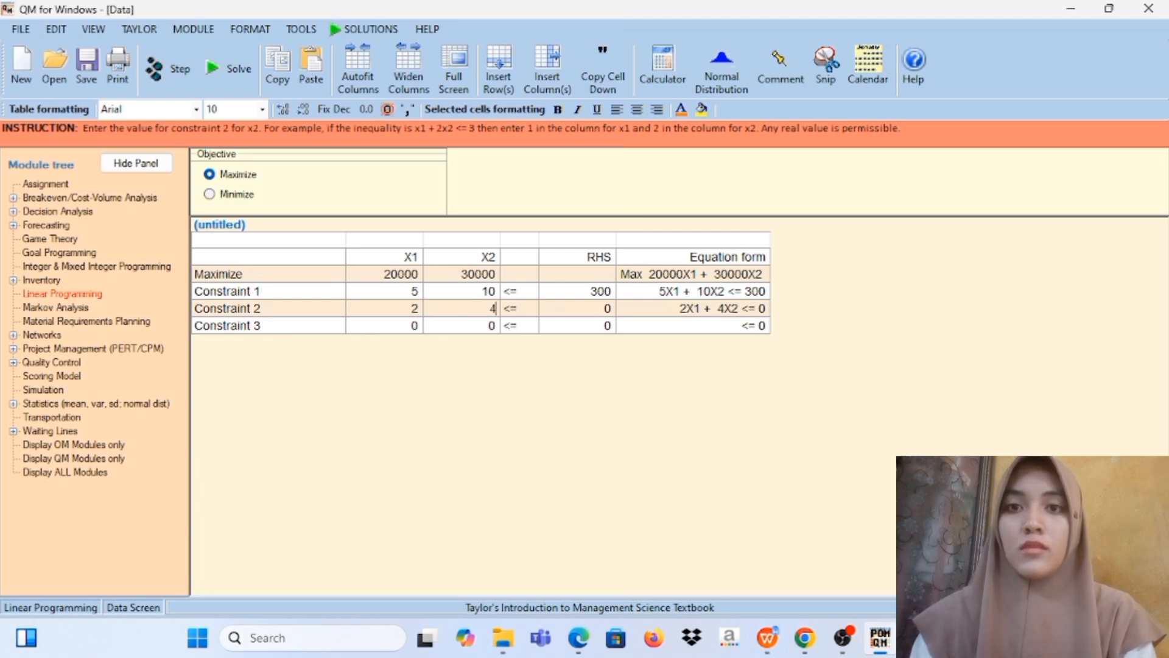
click(768, 637)
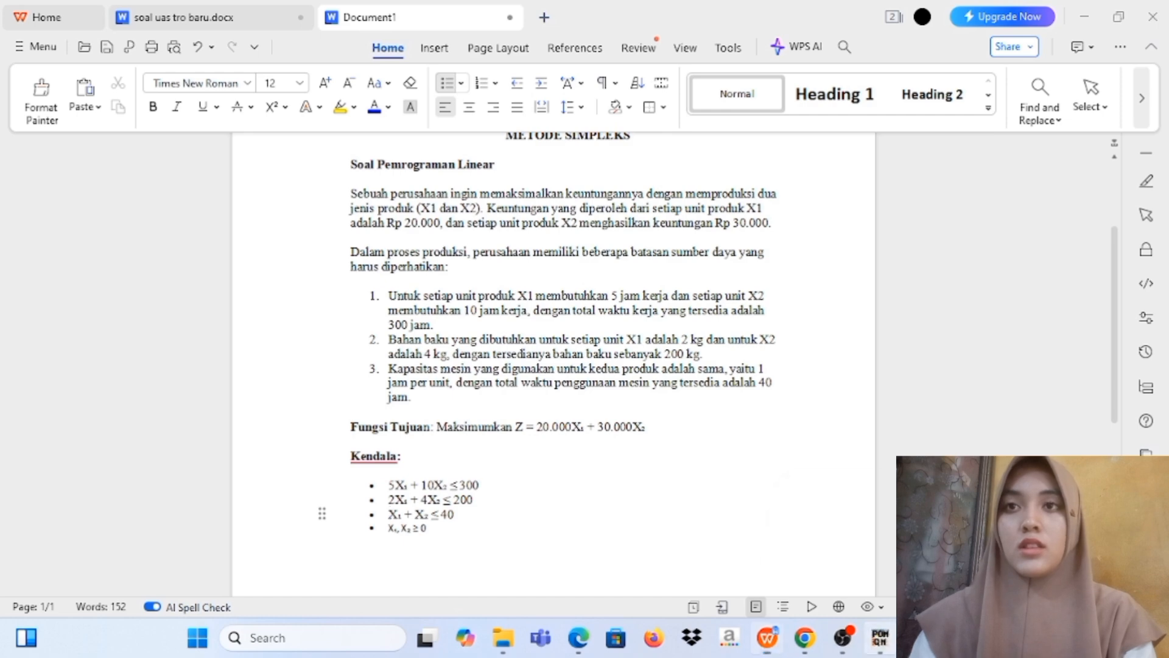
key(alt+Tab)
key(Tab)
key(Tab)
text(2)
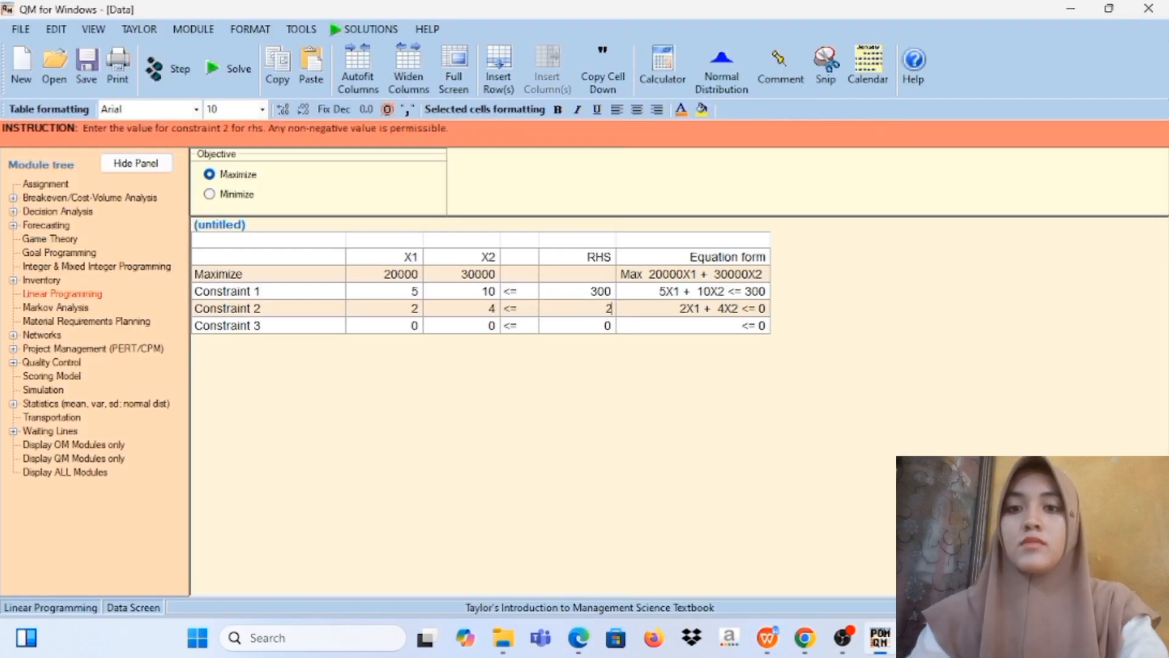
text(00)
Look up the third constraint in the WPS document and fill in Constraint 3 in QM for Windows with X1 1, X2 1 and RHS 40
mouse_move(843, 638)
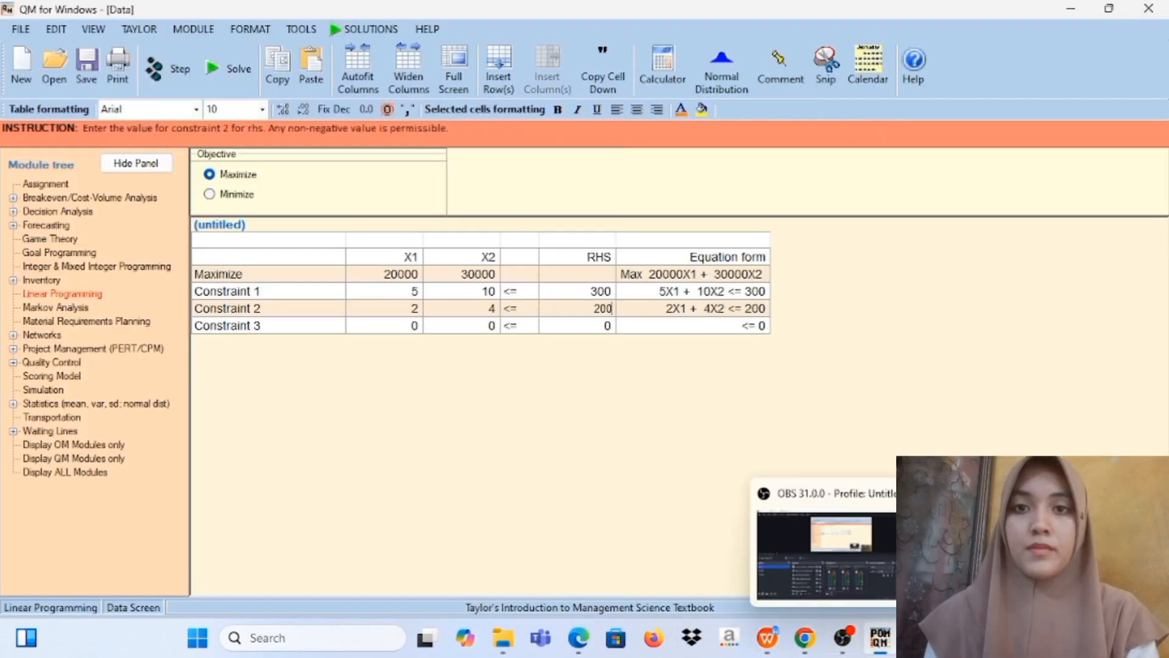
click(767, 637)
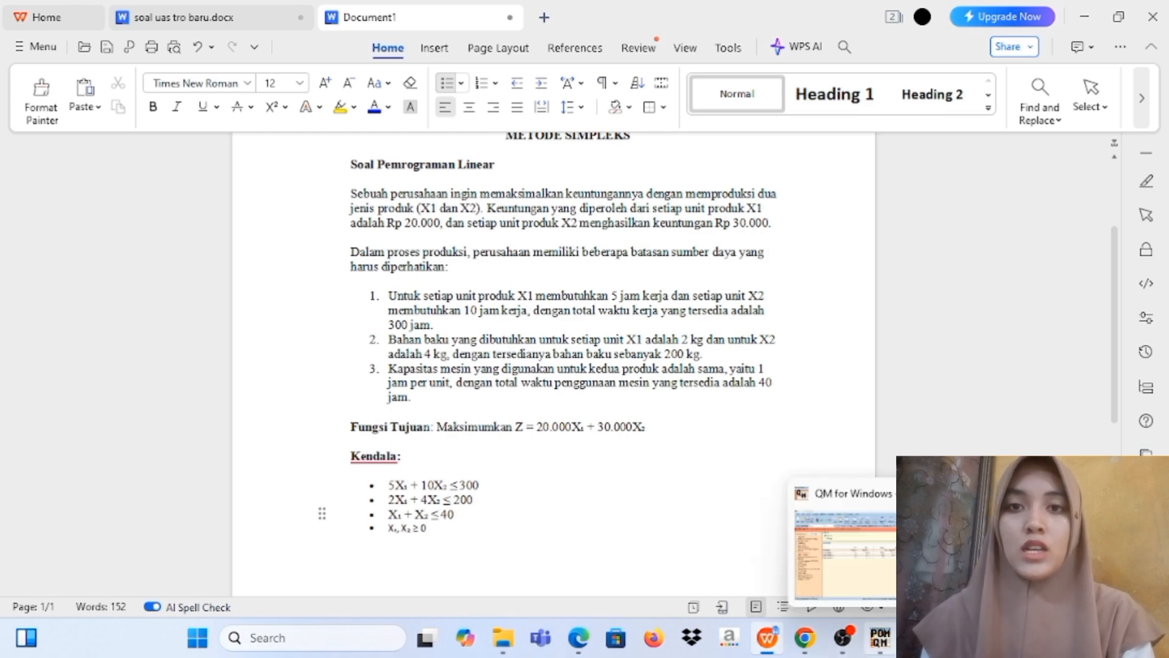
click(880, 638)
right_click(421, 329)
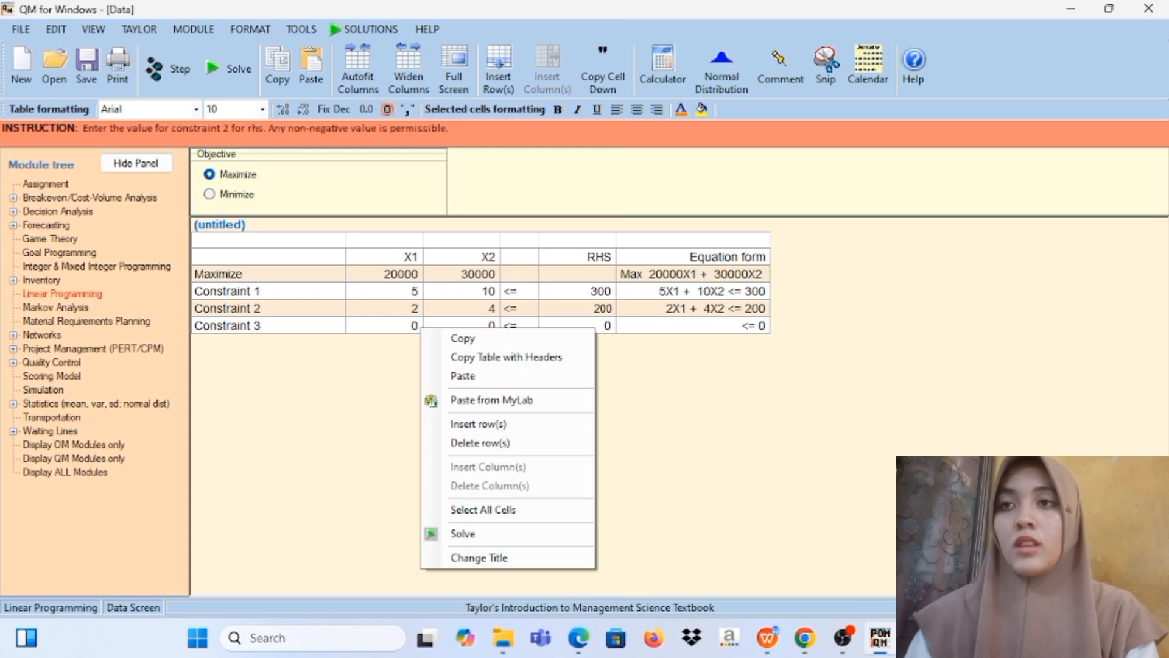
click(385, 325)
text(1)
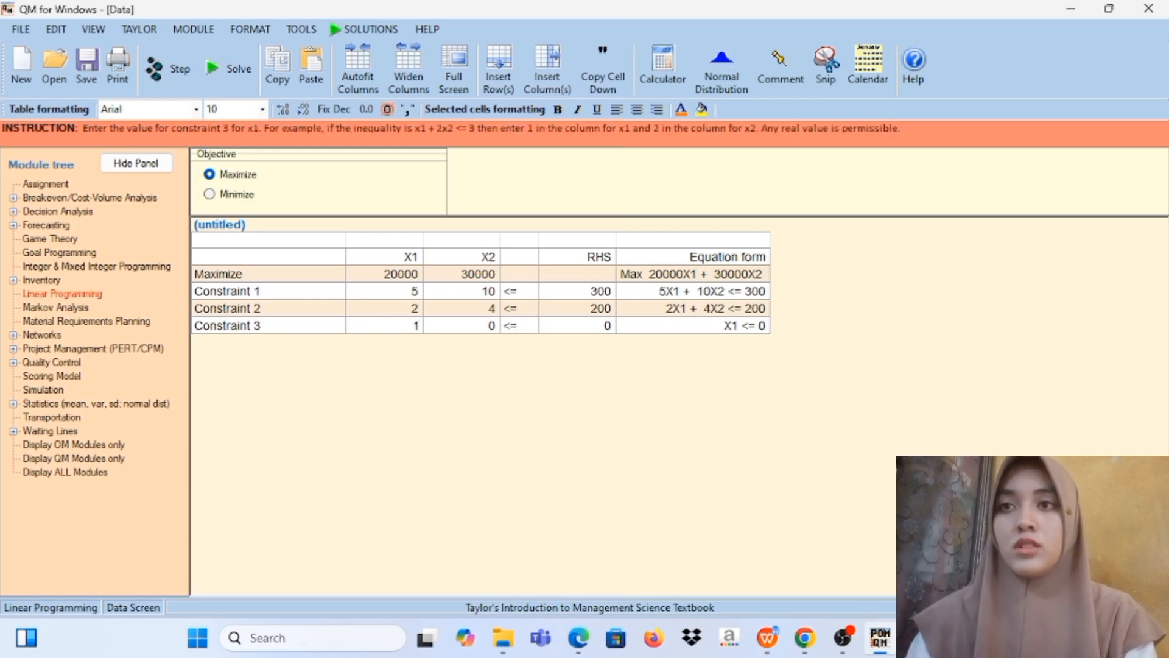
key(Return)
text(1)
key(Return)
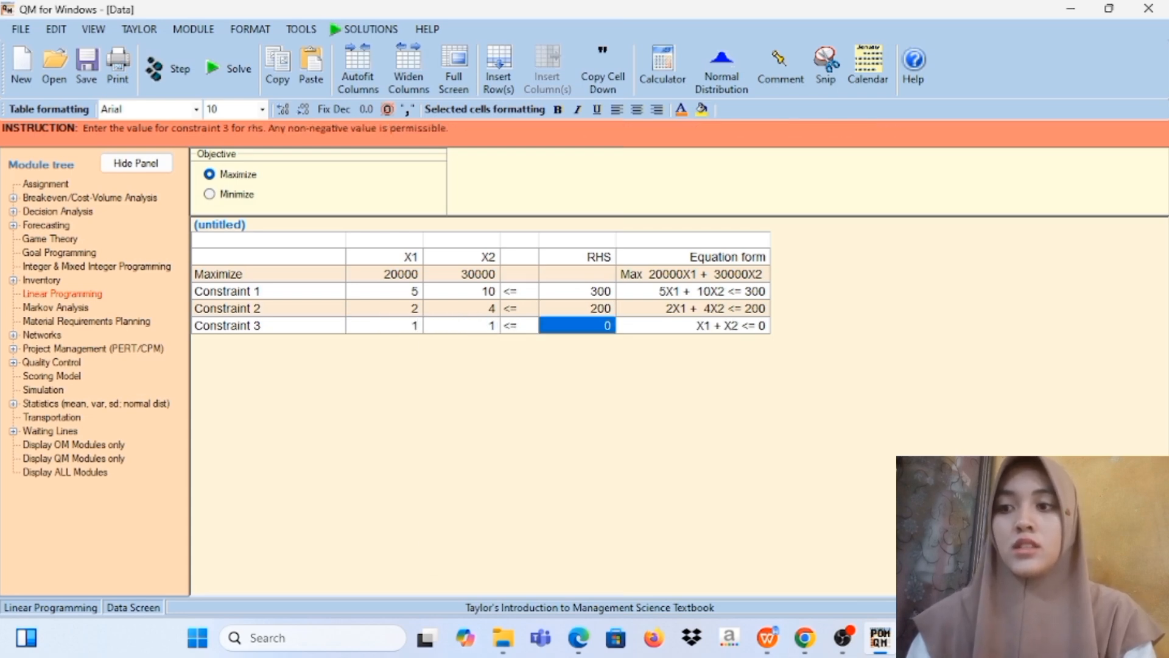
key(BackSpace)
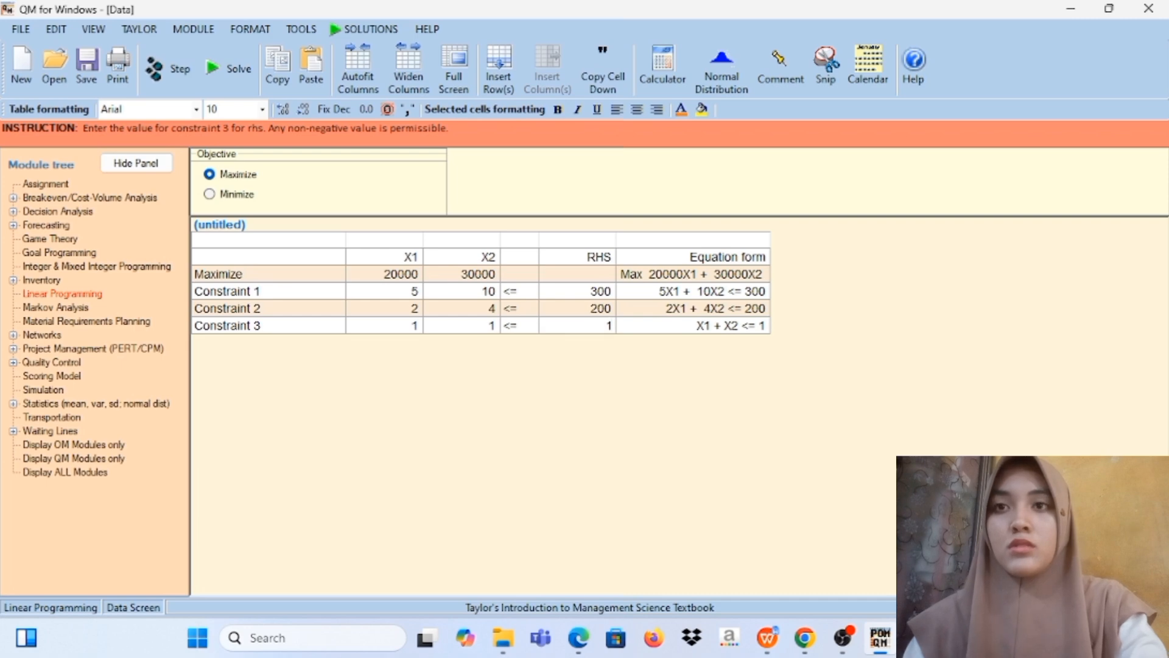
text(40)
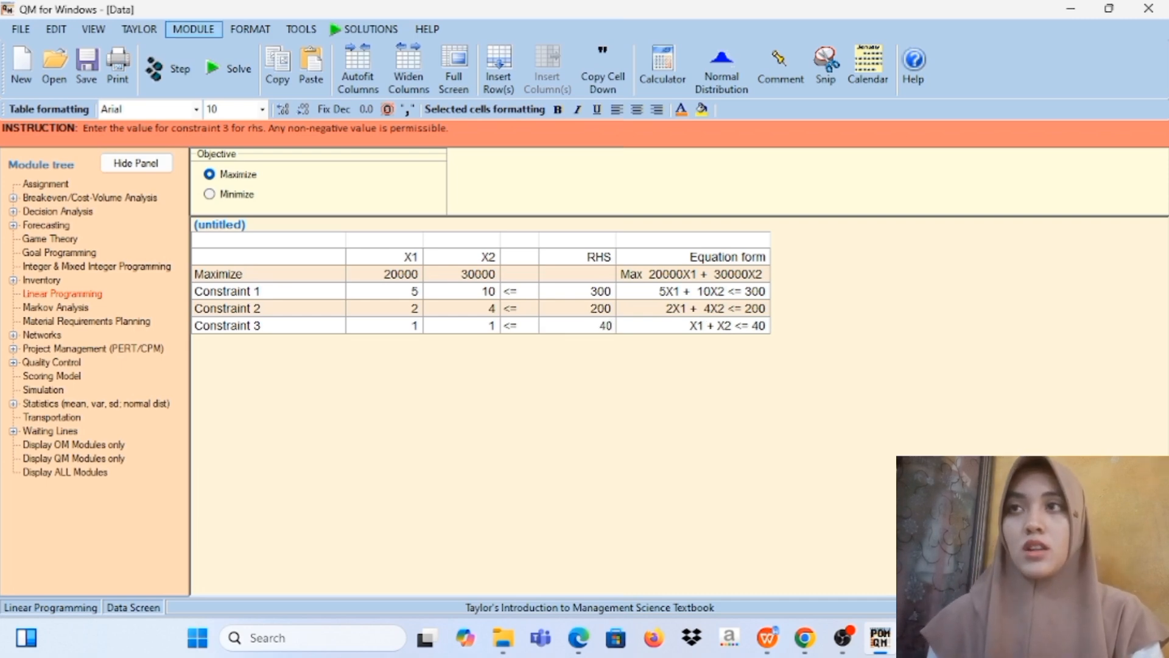
Solve the linear programming problem and open the Ranging table of the solution
click(235, 85)
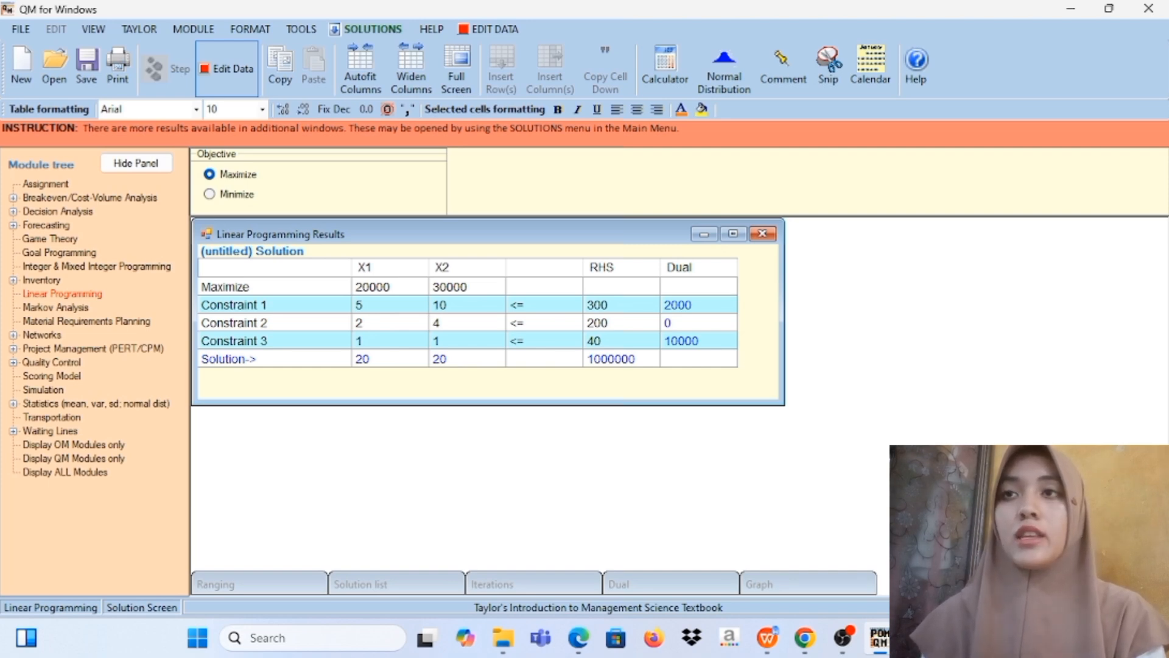
click(369, 28)
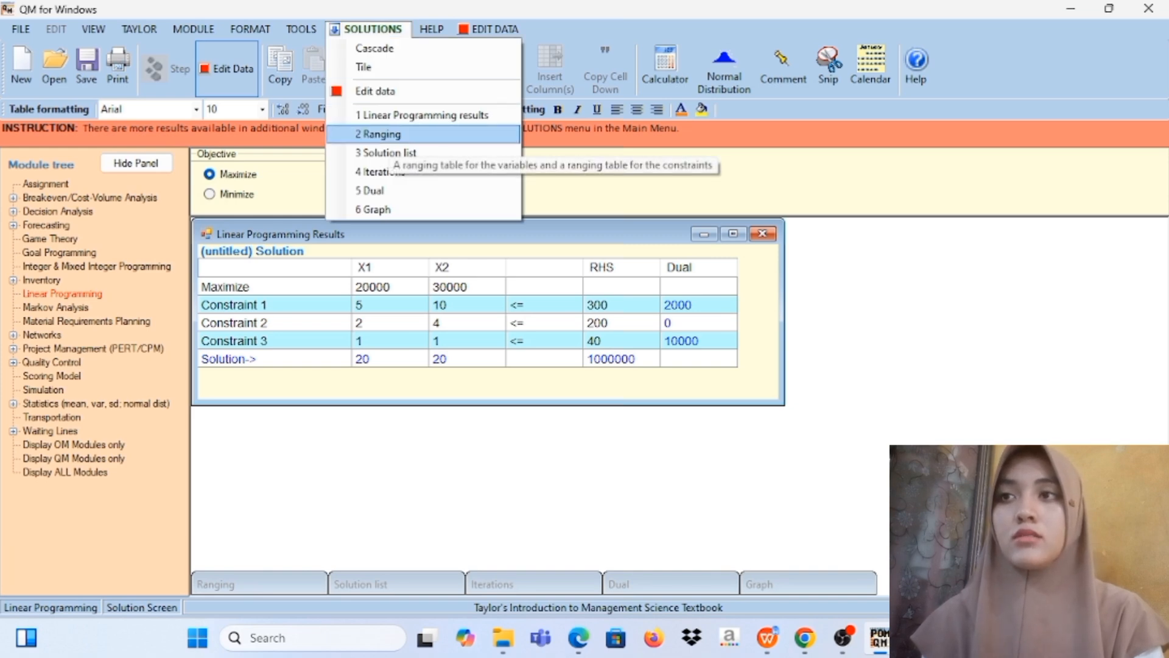
click(378, 134)
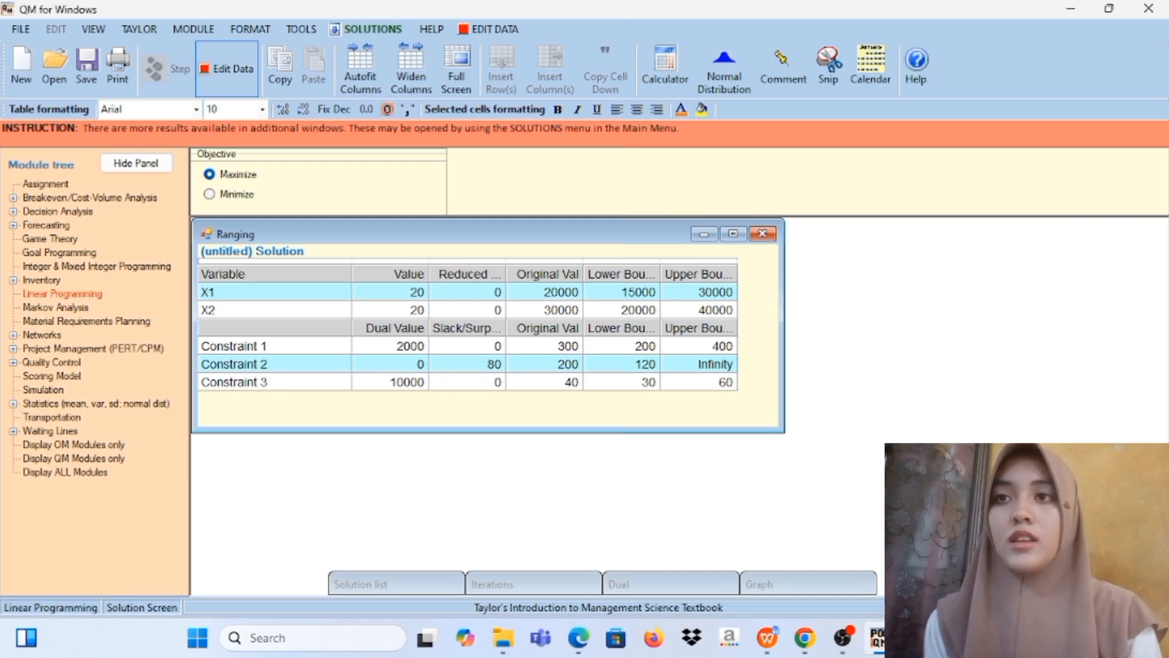
Open the Solution list, maximized, to examine the variables' status and values
mouse_move(463, 234)
mouse_down()
mouse_move(464, 319)
mouse_move(463, 234)
mouse_up()
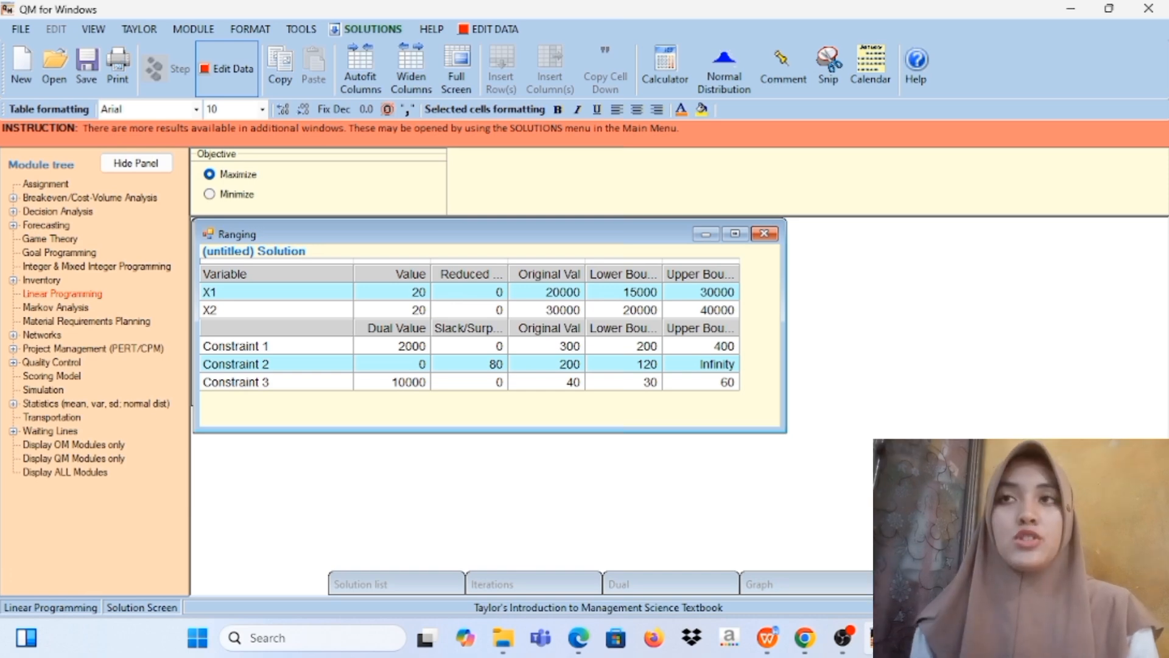
double_click(396, 583)
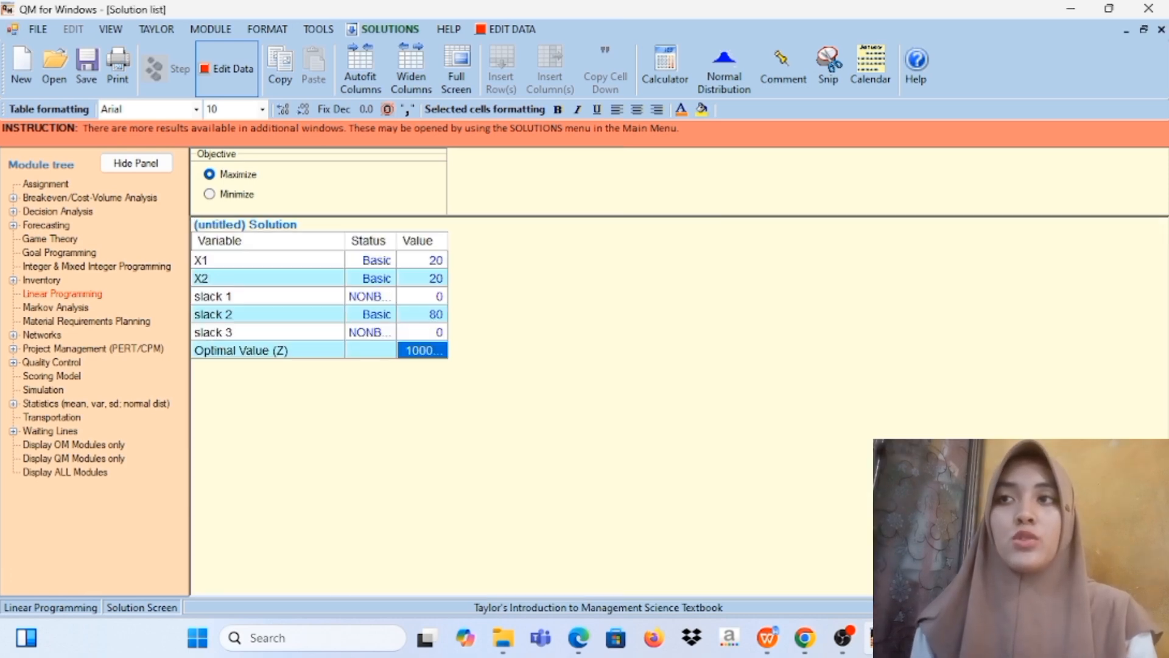